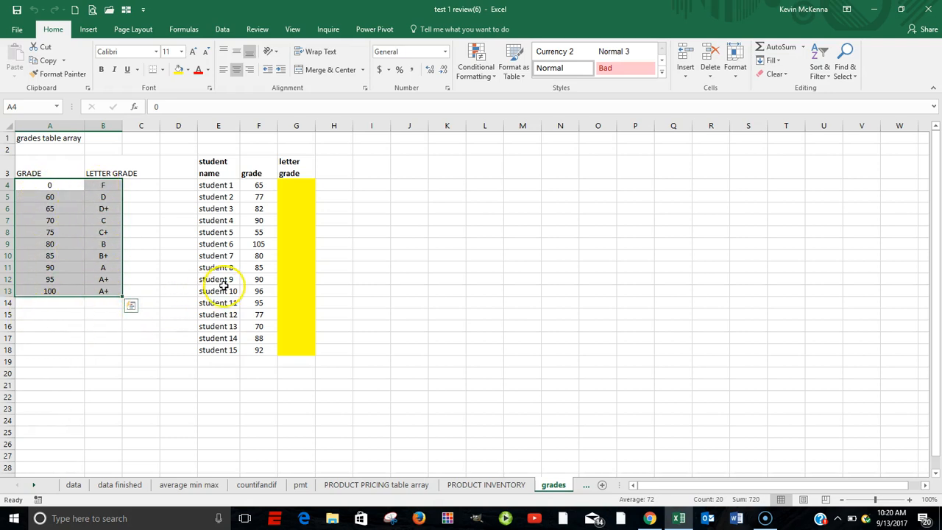
left_click(291, 185)
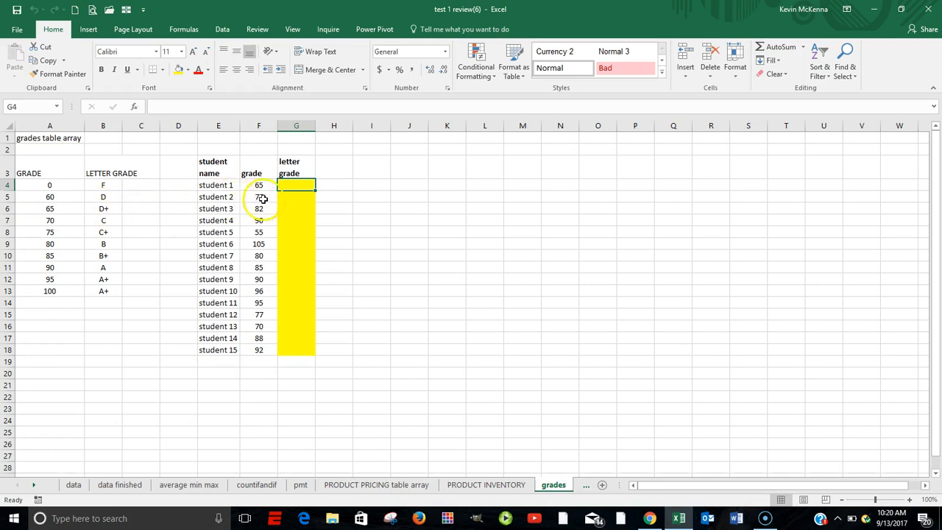
left_click(290, 201)
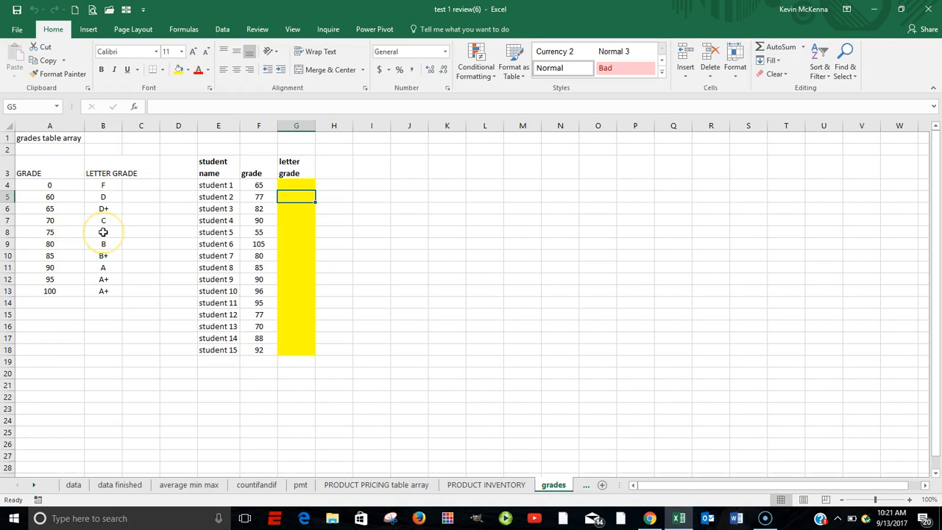
left_click(292, 207)
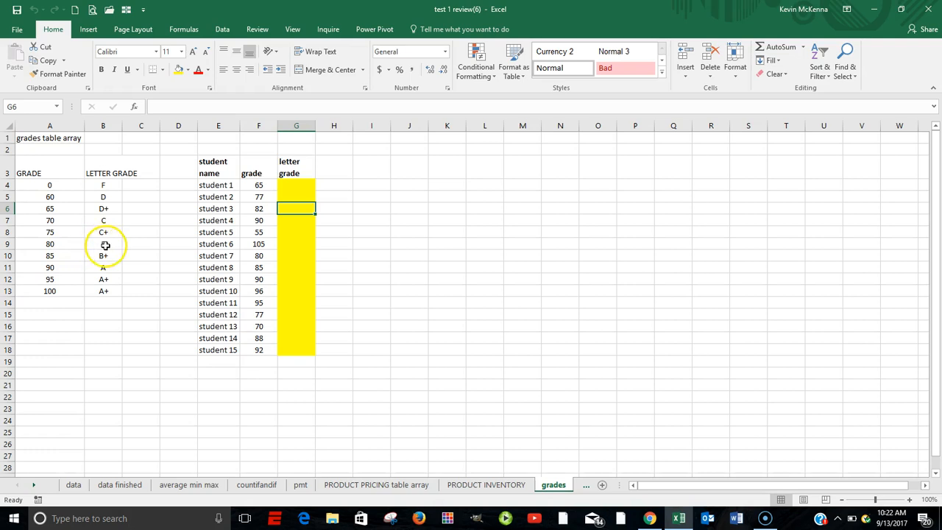
- Start a VLOOKUP function in cell G4 for student 1's letter grade
left_click(288, 183)
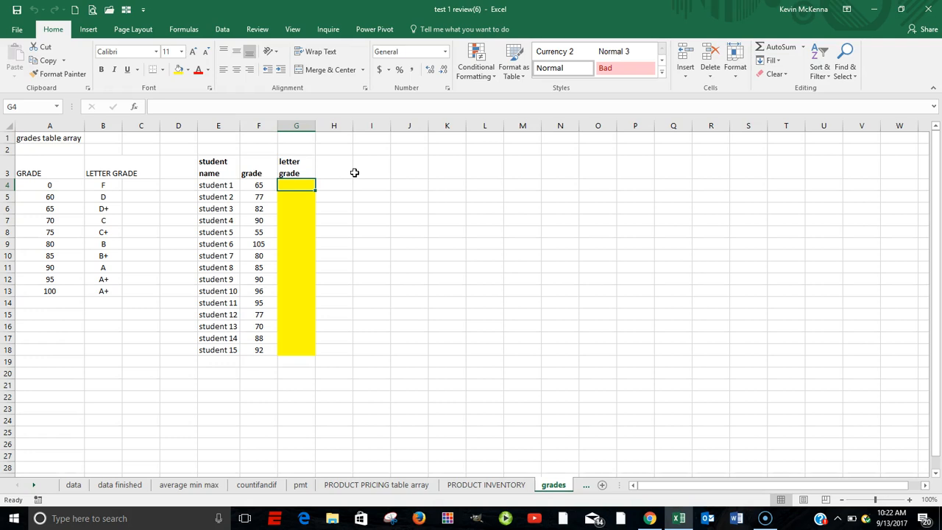
left_click(134, 109)
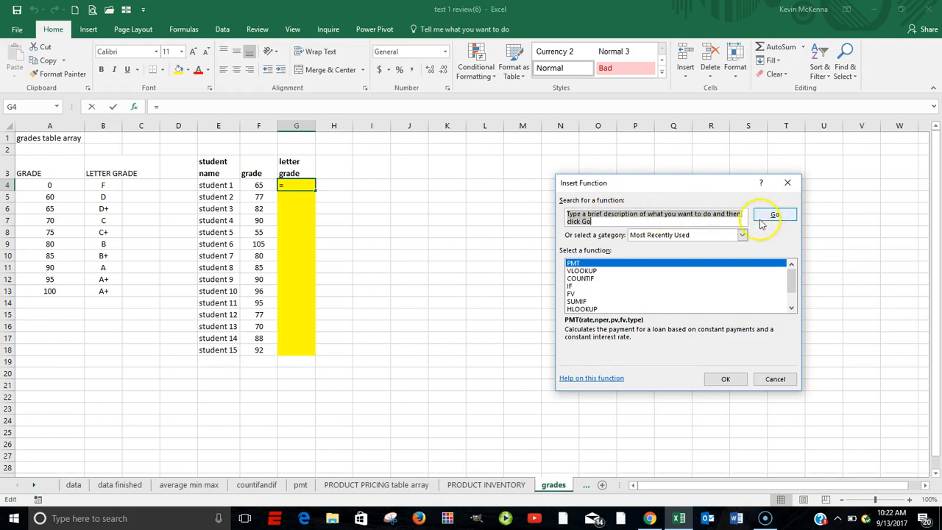
left_click(589, 271)
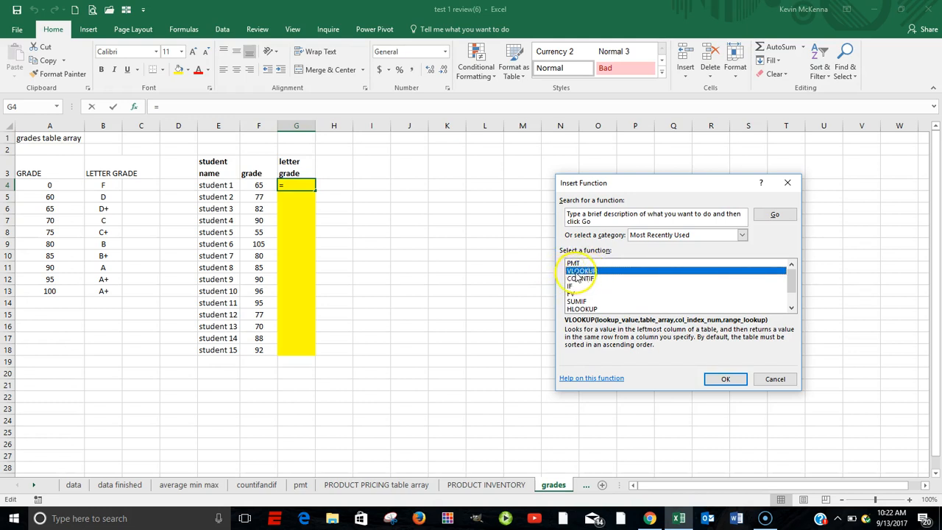
left_click(726, 379)
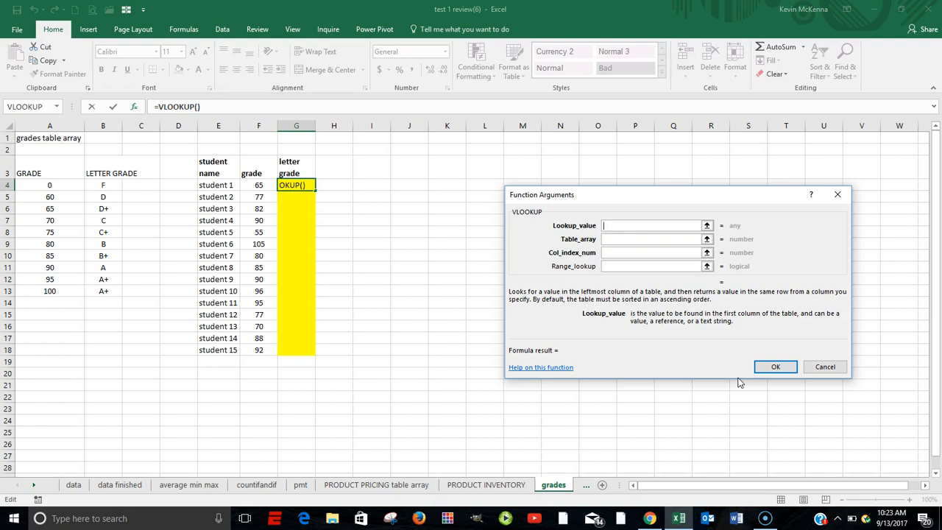
- Set the VLOOKUP lookup value to student 1's numeric grade in cell F4
left_click(608, 266)
left_click(611, 239)
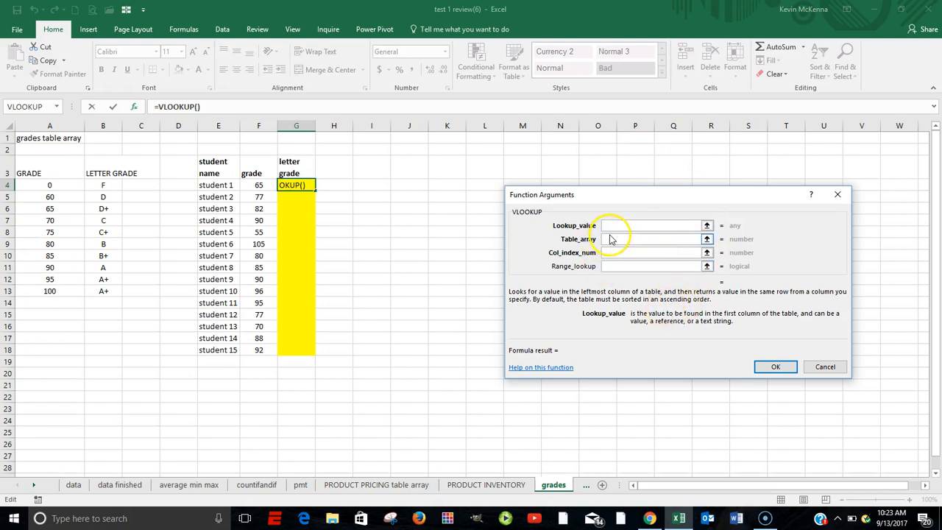
left_click(611, 239)
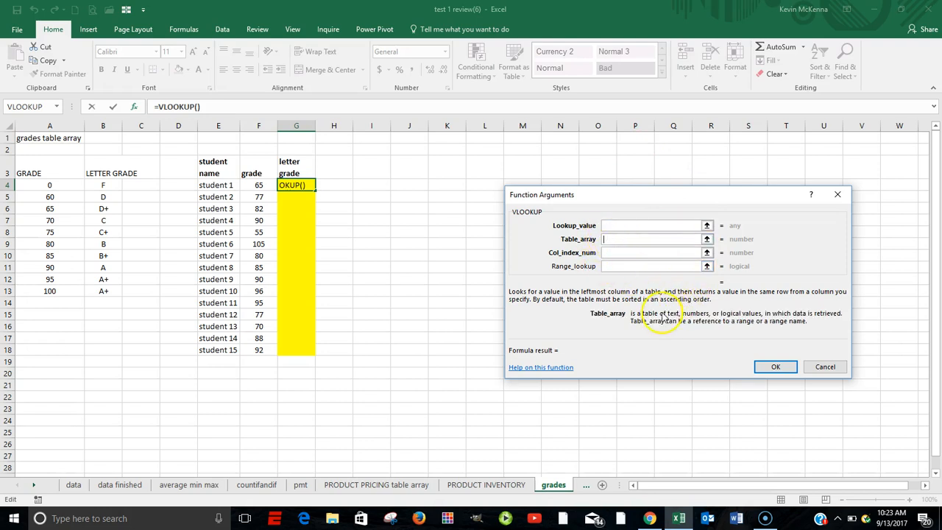
left_click(608, 253)
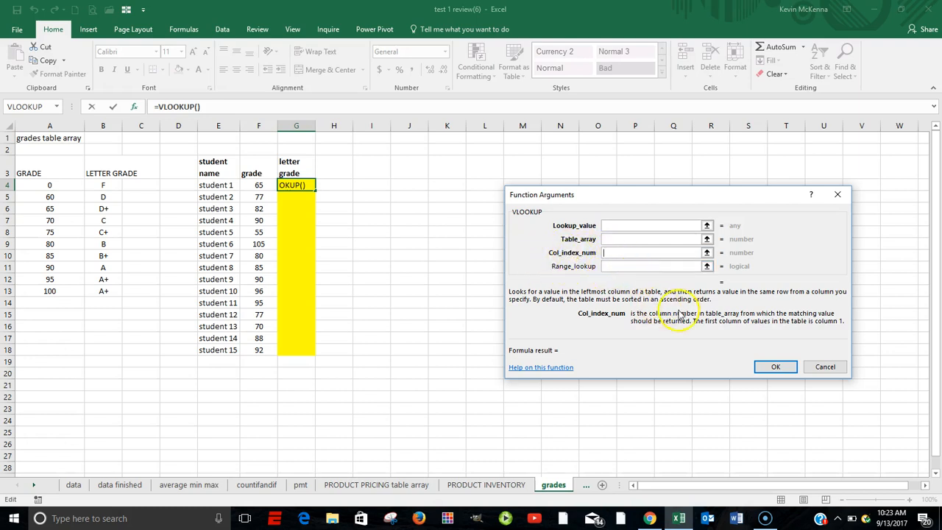
left_click(609, 225)
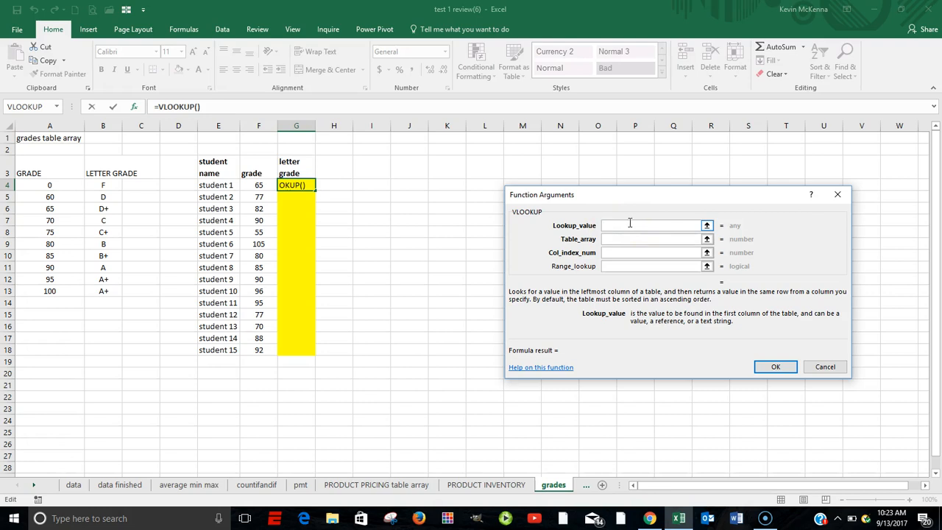
left_click(260, 185)
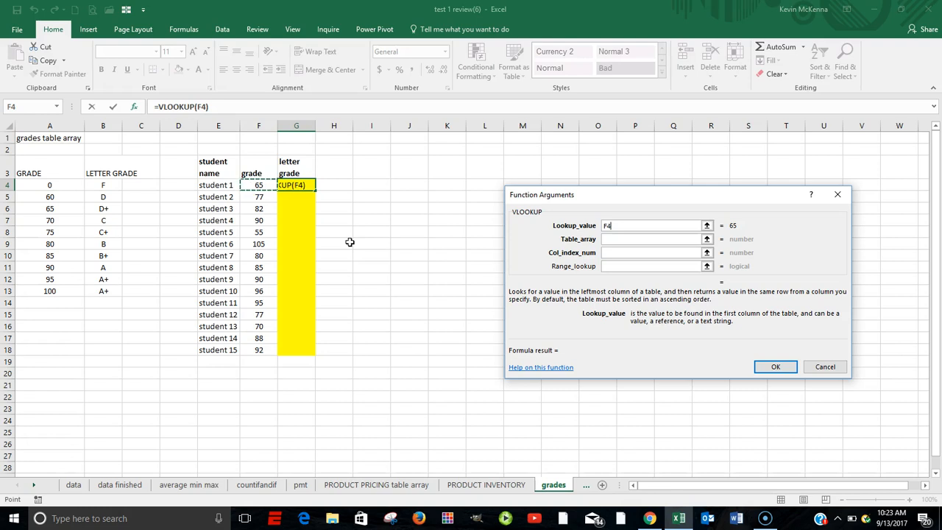
- Set the VLOOKUP table array to the grades table as the absolute range $A$4:$B$13
left_click(608, 240)
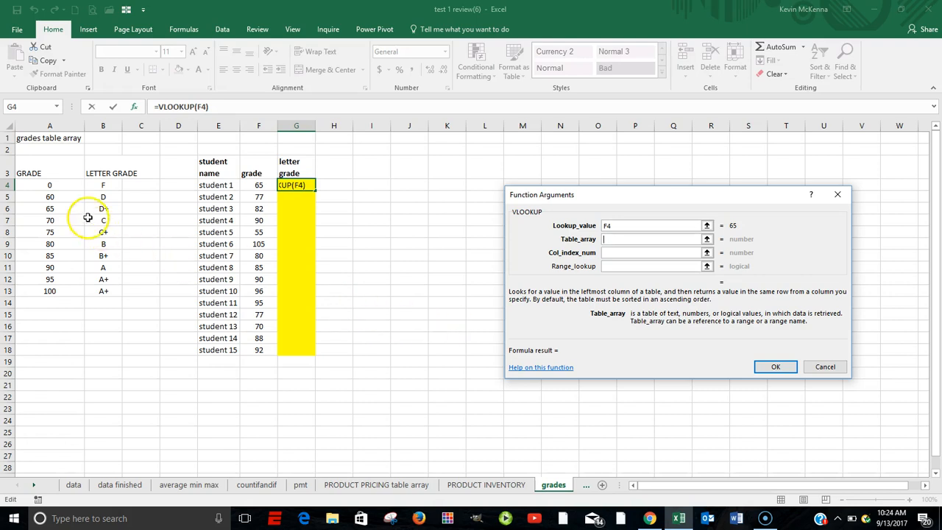
left_click_drag(42, 188, 99, 293)
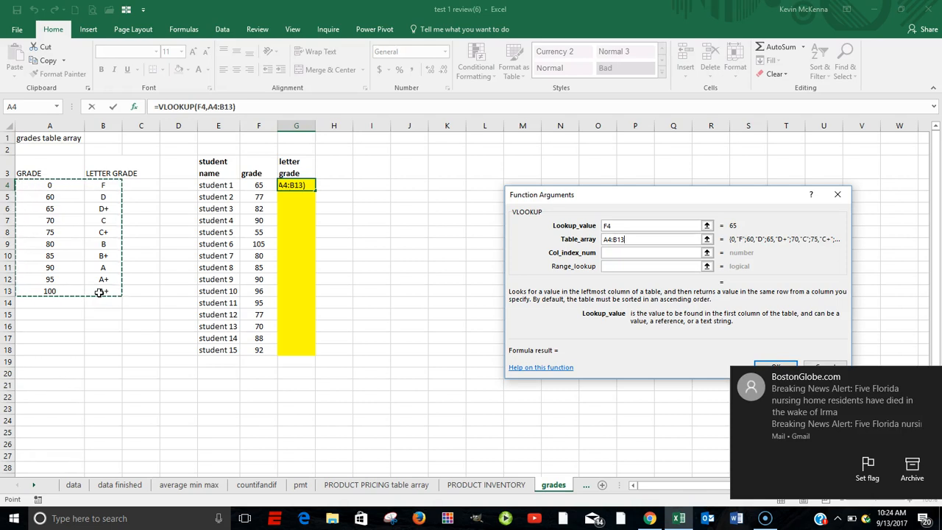
key("F4")
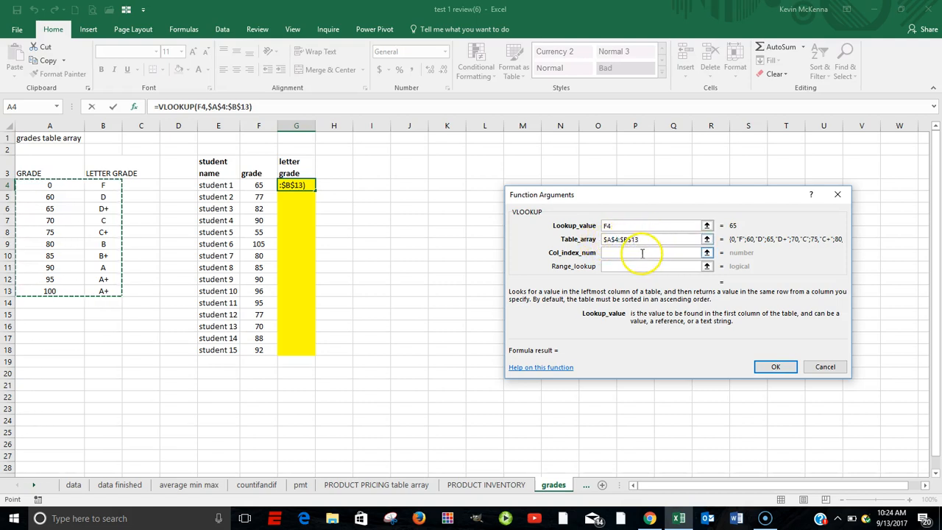
- Set the VLOOKUP column index number to 2 so the letter grade column is returned
left_click(622, 254)
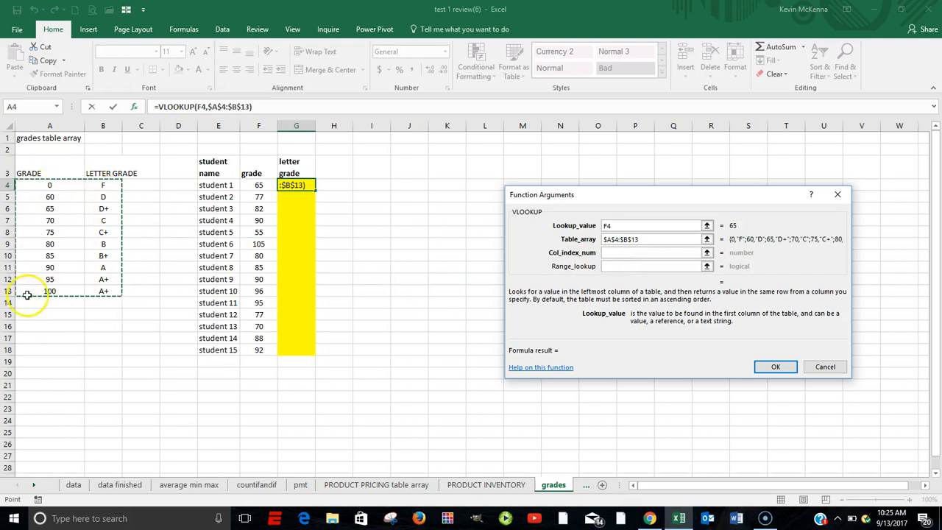
left_click(611, 254)
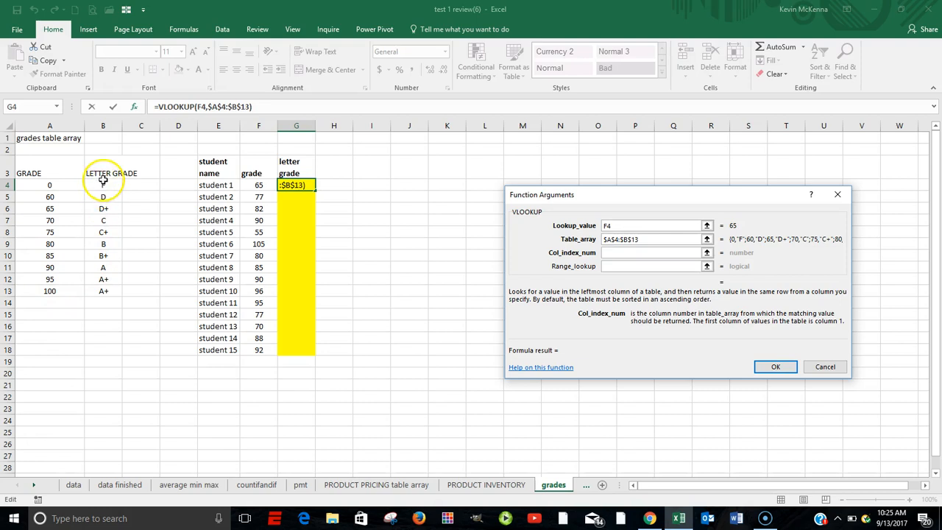
left_click(105, 290)
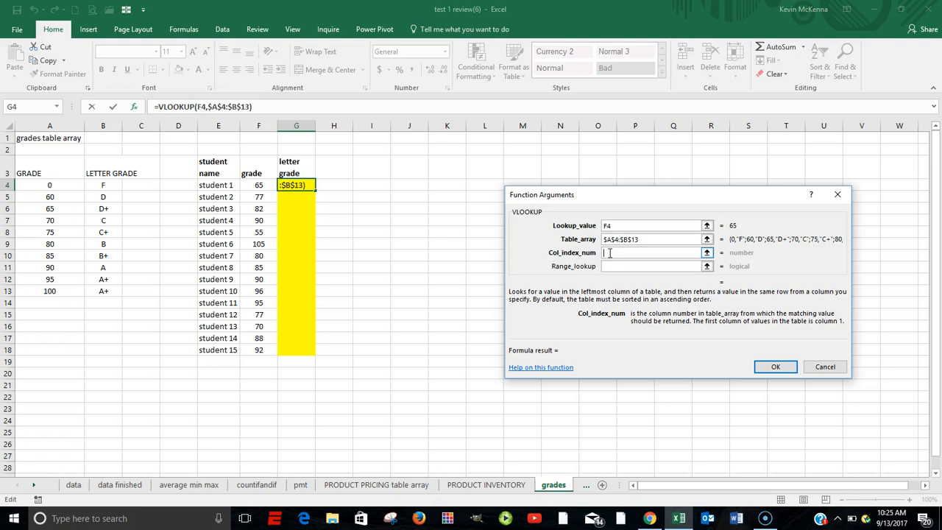
type("2")
- Set the VLOOKUP range lookup to 1 for the closest match and enter the formula in G4
left_click(615, 267)
left_click(615, 267)
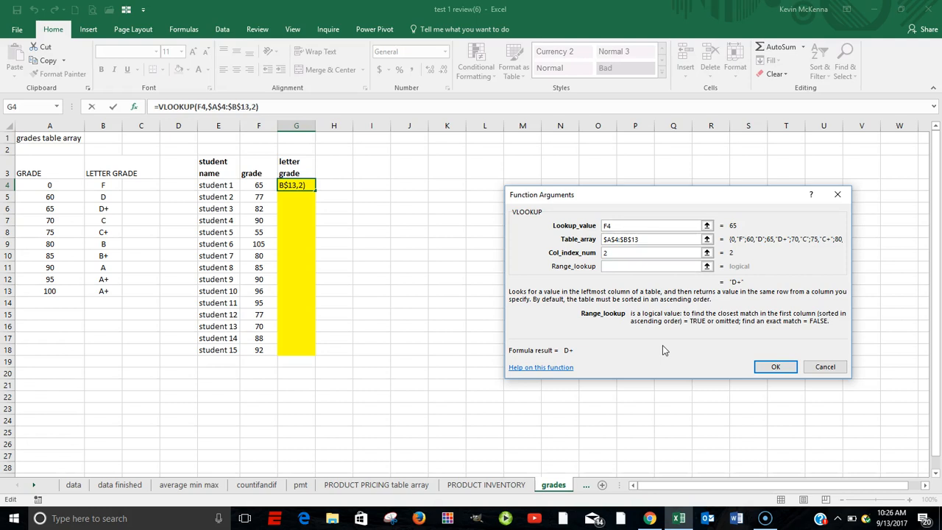
type("1")
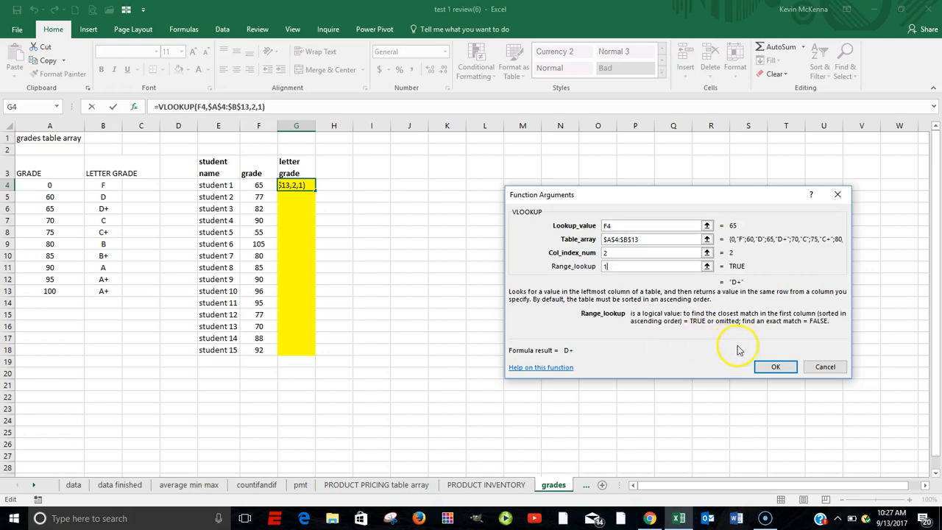
left_click(777, 368)
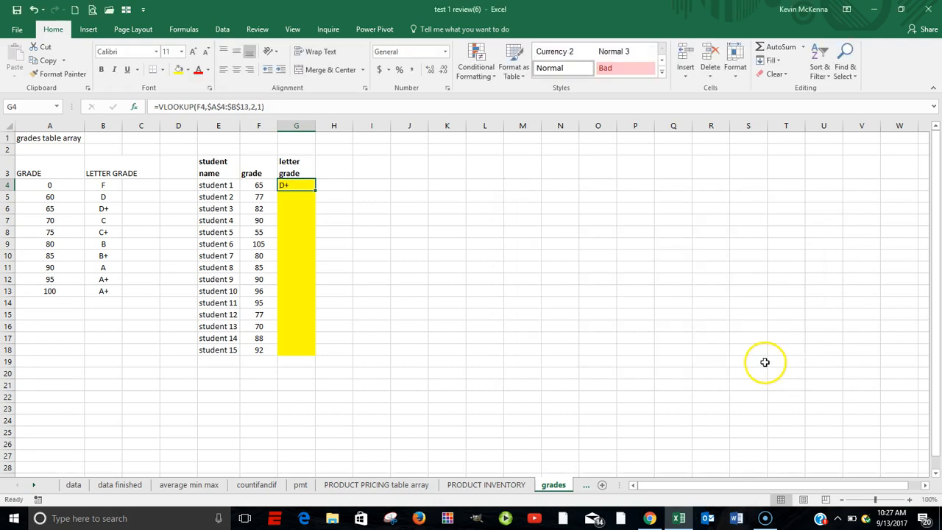
- Review the VLOOKUP formula in G4 and fill it down the letter grade column through G18
double_click(295, 185)
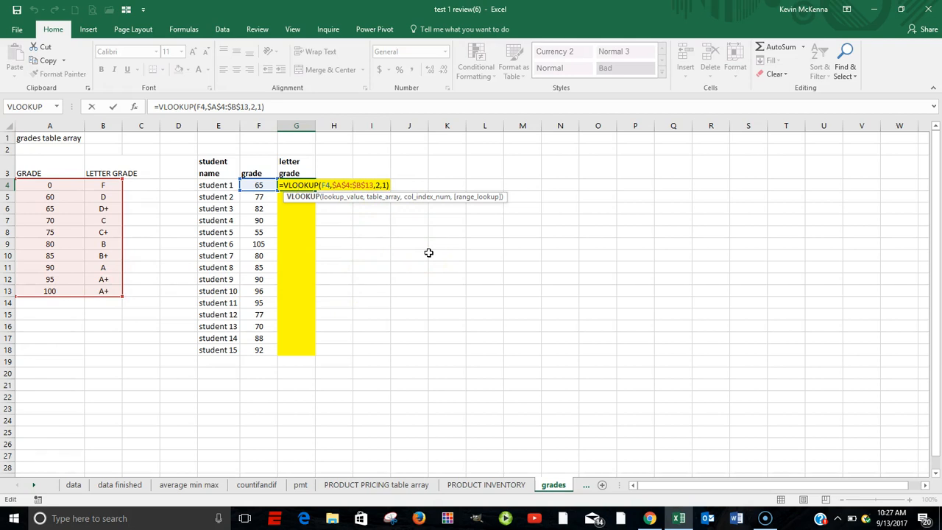
key("ctrl+Return")
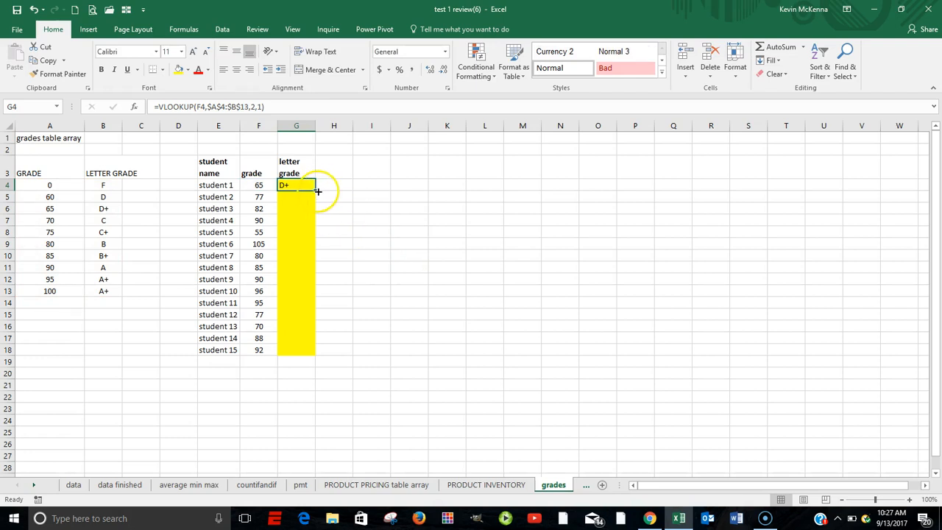
left_click_drag(317, 191, 309, 339)
left_click_drag(310, 351, 313, 352)
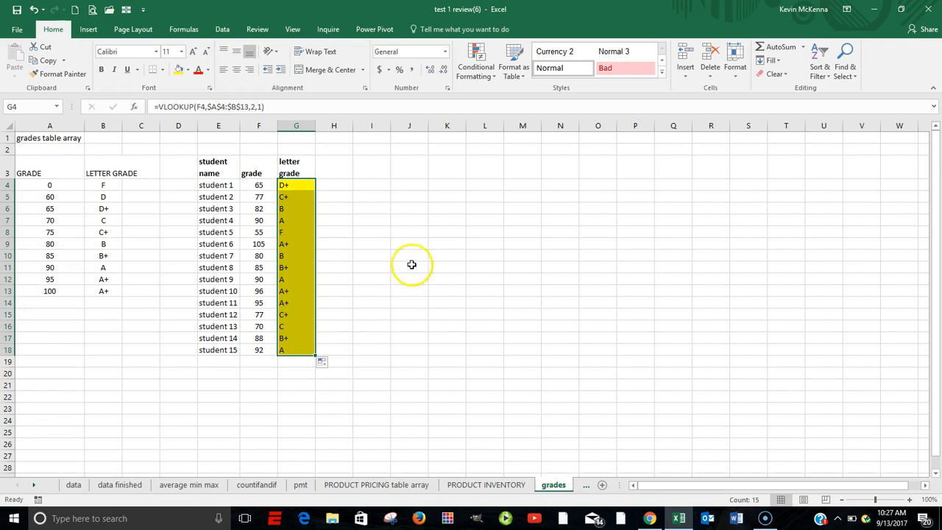
- Change the range lookup in G4's VLOOKUP to 0 for an exact match and fill the formula down through G18
left_click(308, 185)
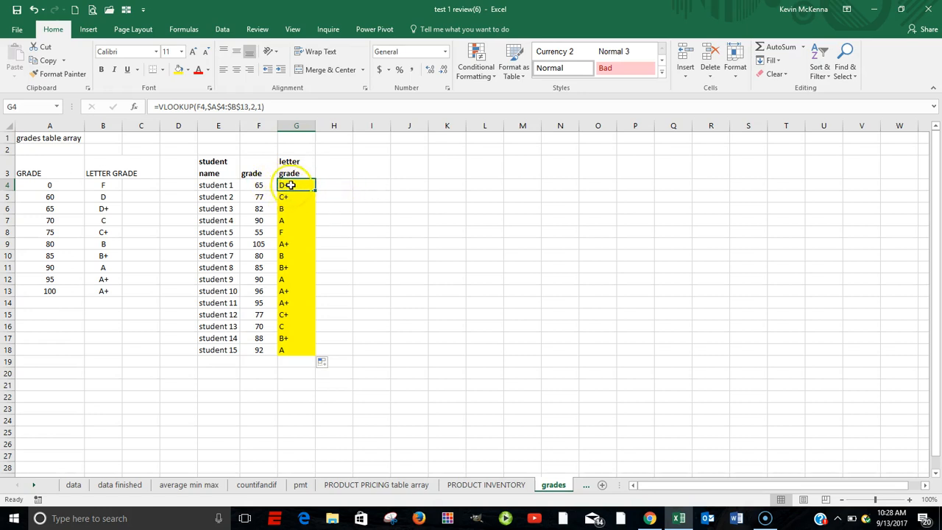
left_click(134, 109)
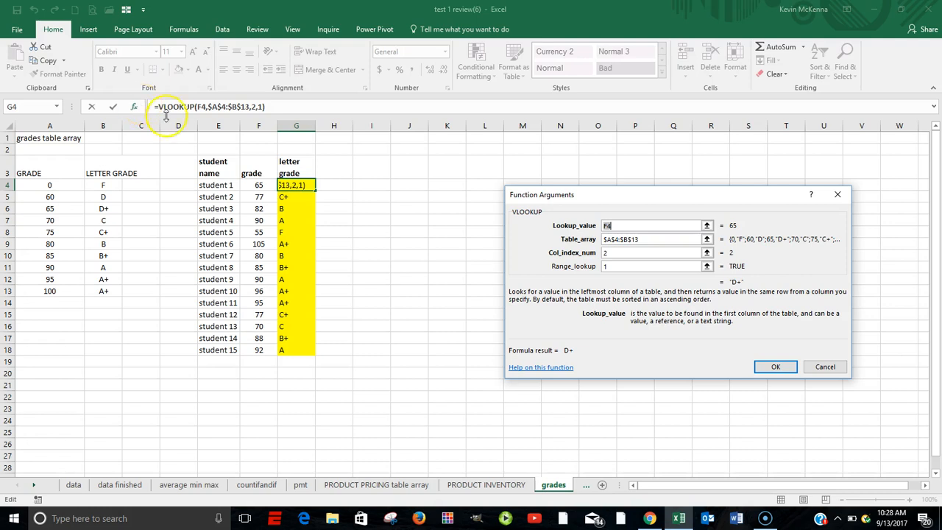
left_click(609, 266)
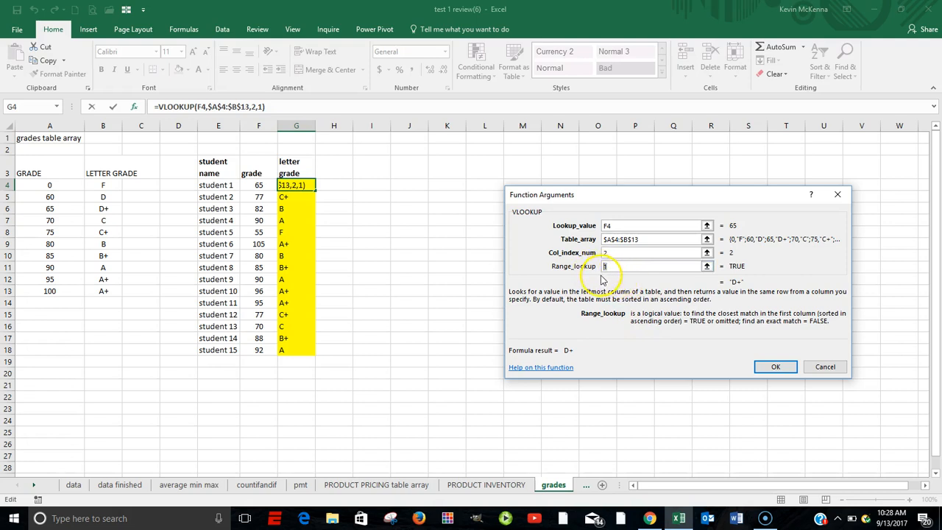
type("0")
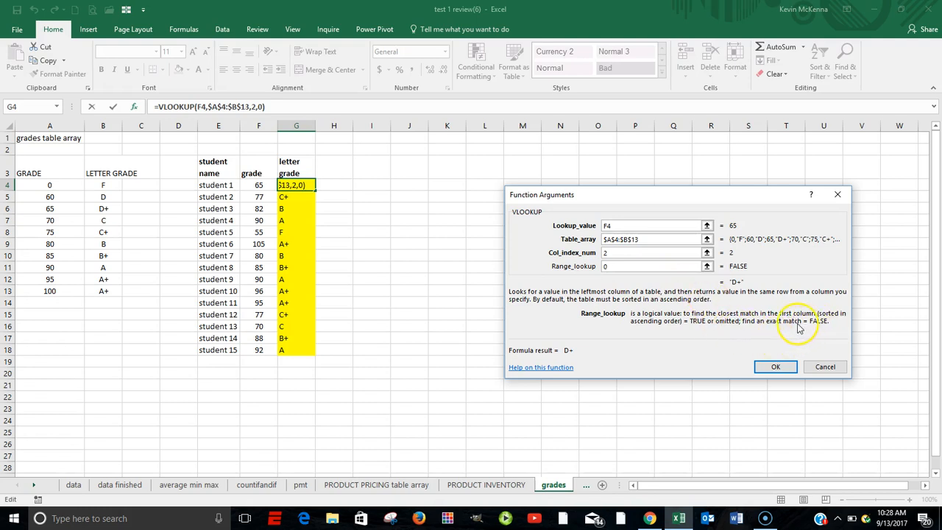
left_click(779, 368)
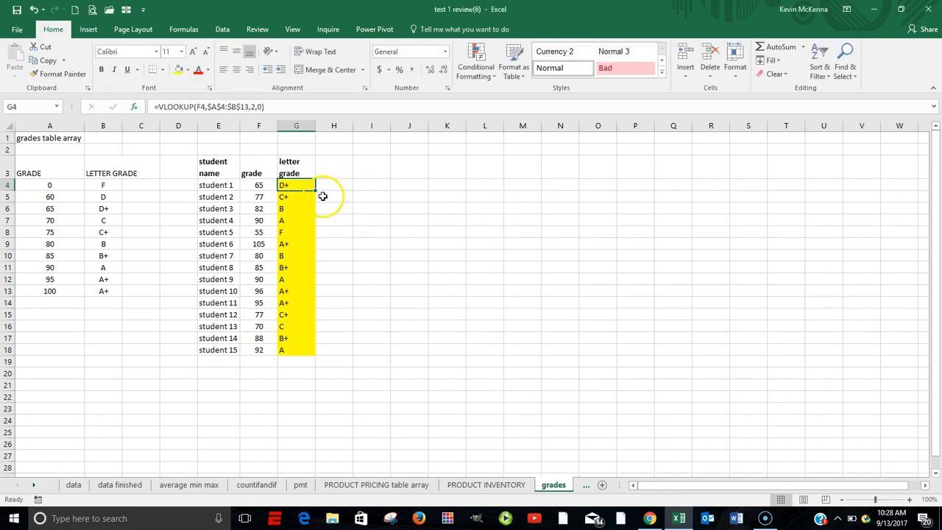
left_click_drag(317, 191, 300, 352)
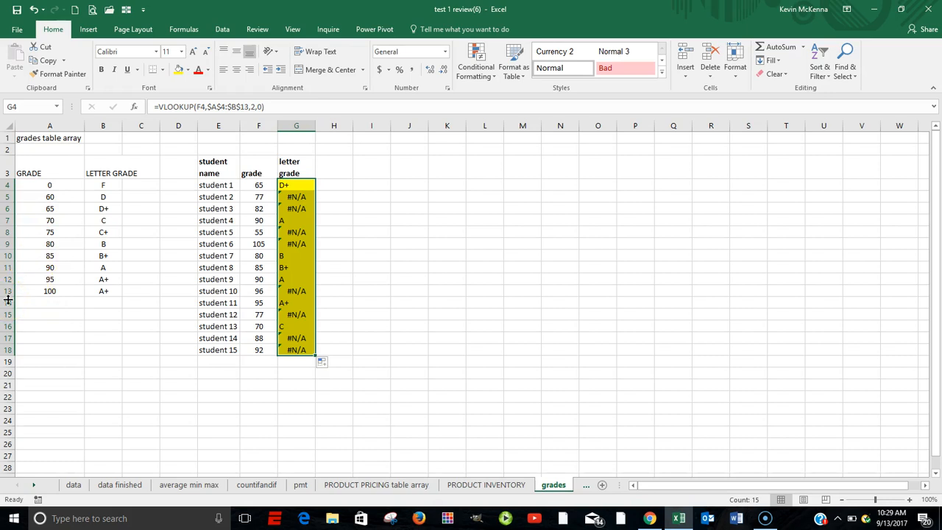
- Set the range lookup in G4's VLOOKUP back to 1 for the closest match
left_click(289, 184)
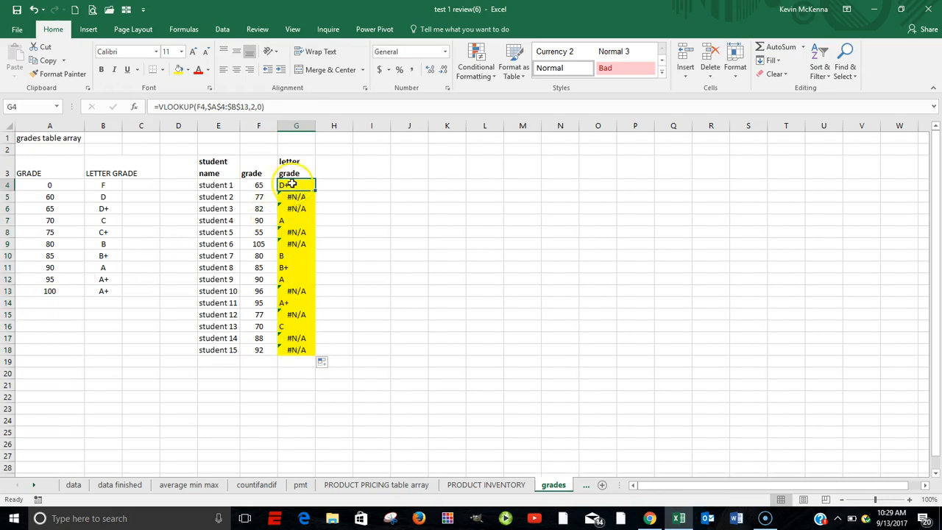
left_click(133, 107)
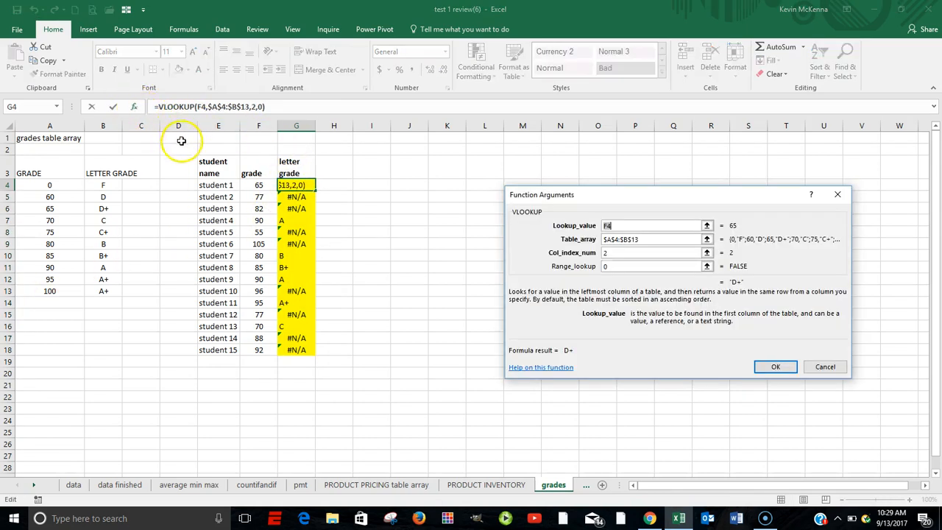
left_click(613, 267)
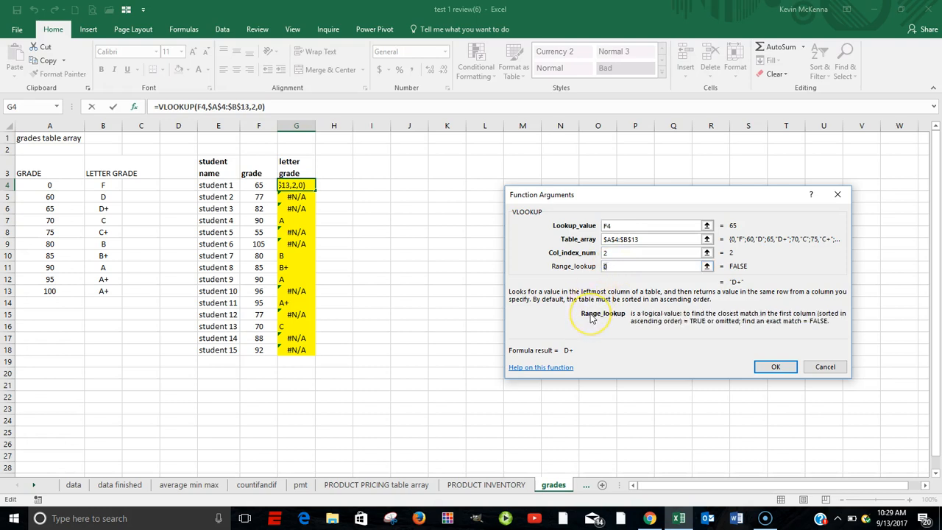
type("1")
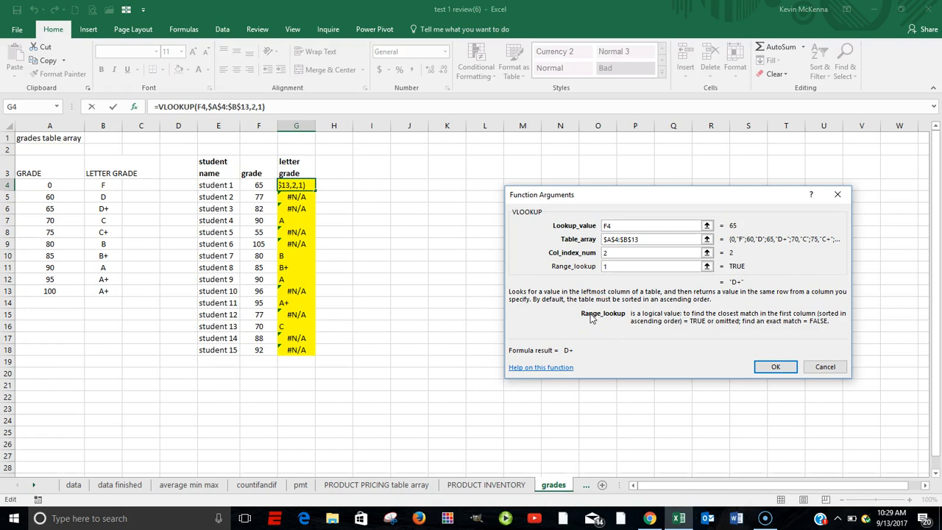
left_click(776, 368)
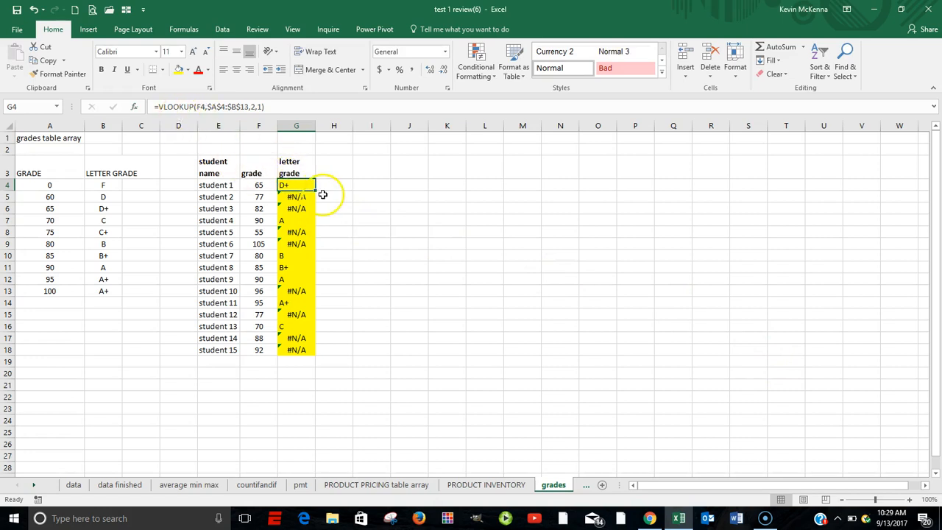
- Fill the closest-match VLOOKUP from G4 down through G18 and check the function arguments in G18
left_click_drag(316, 191, 313, 358)
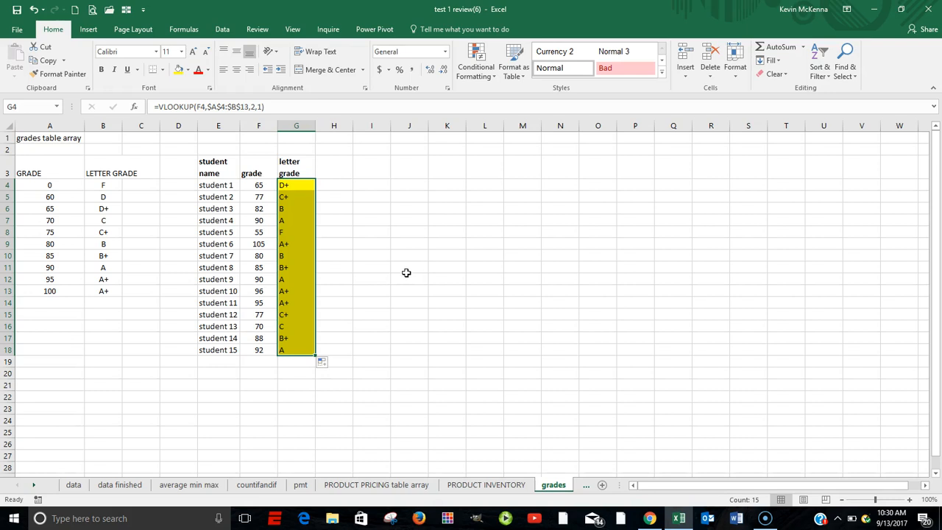
left_click(296, 350)
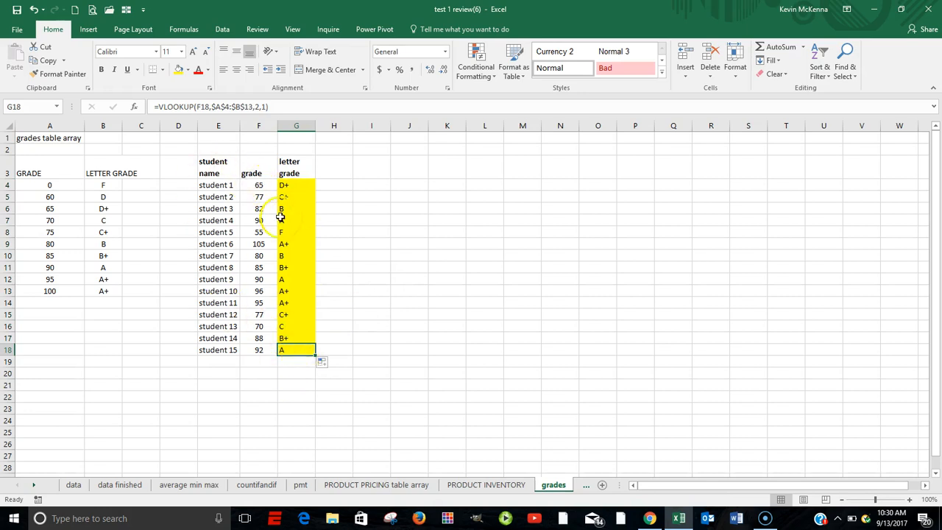
left_click(134, 107)
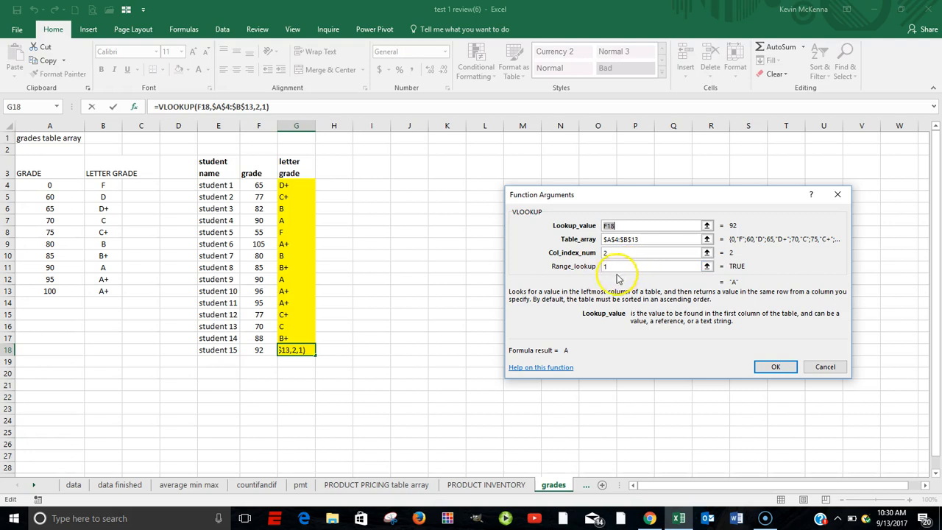
left_click(777, 367)
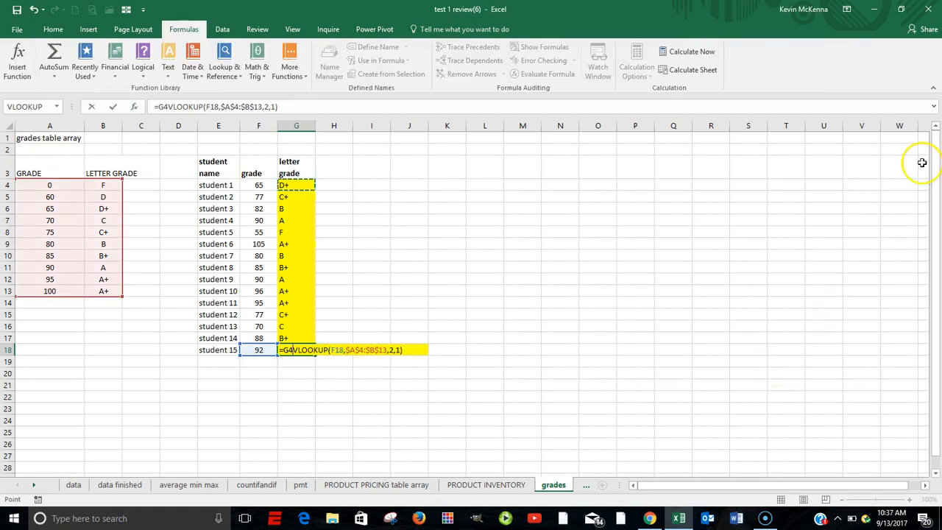
key("Escape")
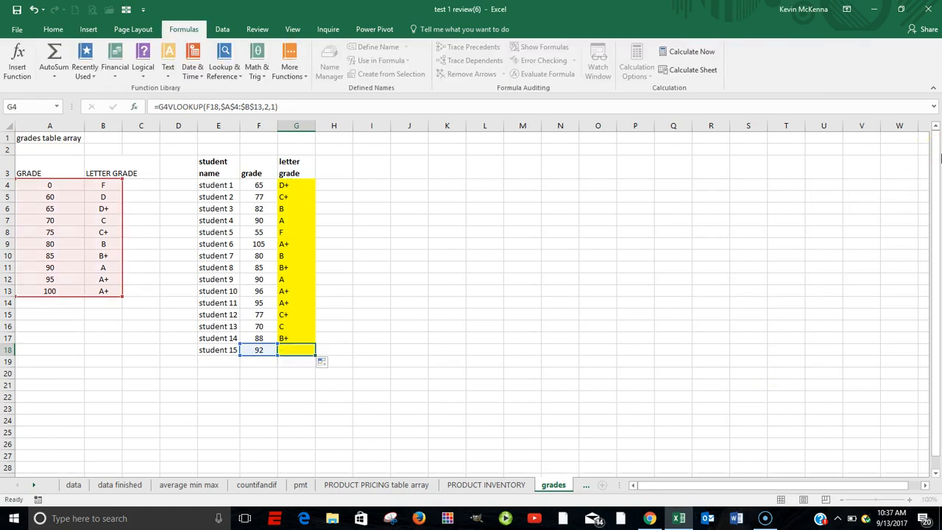
- Review the lookup value, table array and column index arguments of the VLOOKUP in G4 without changing them
left_click(292, 186)
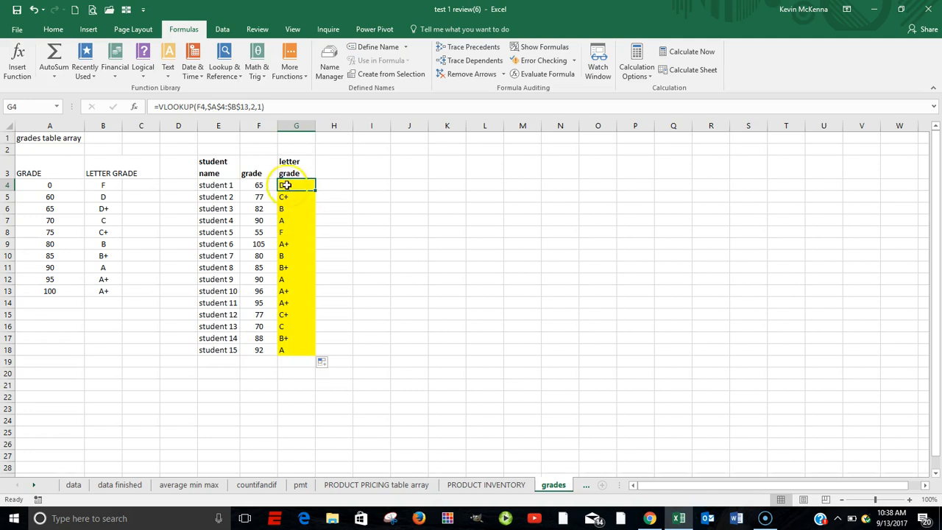
left_click(136, 107)
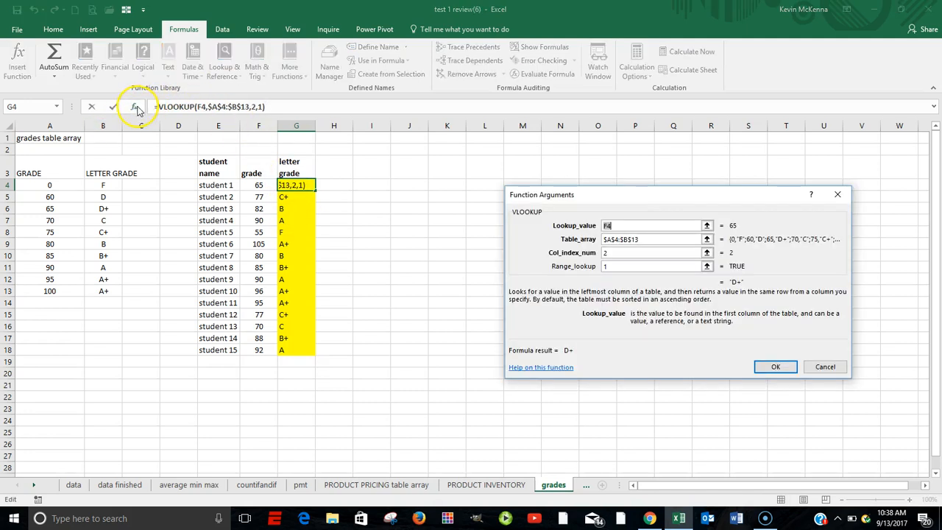
left_click(604, 228)
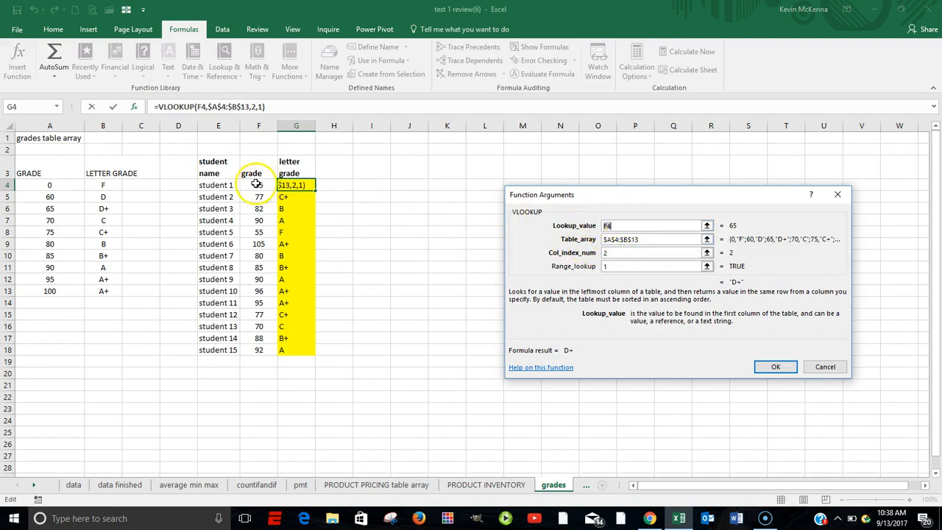
left_click(626, 240)
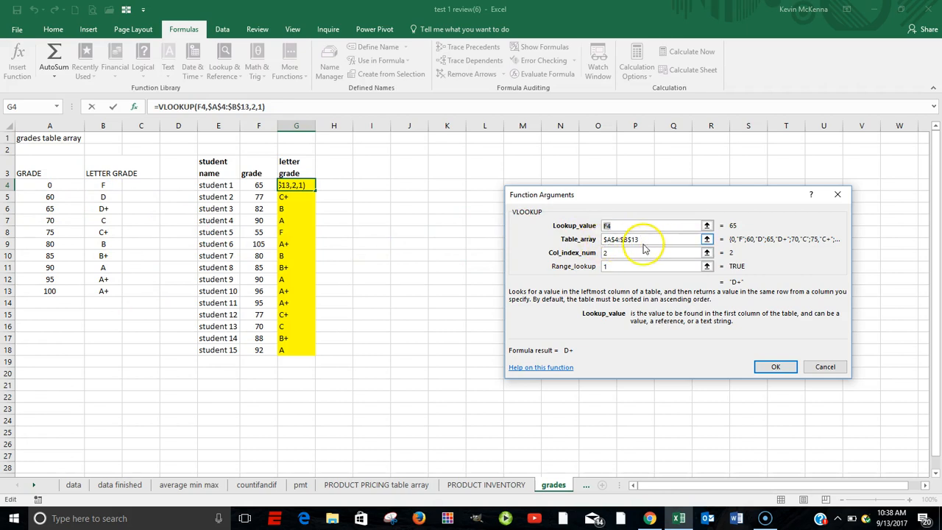
left_click(608, 254)
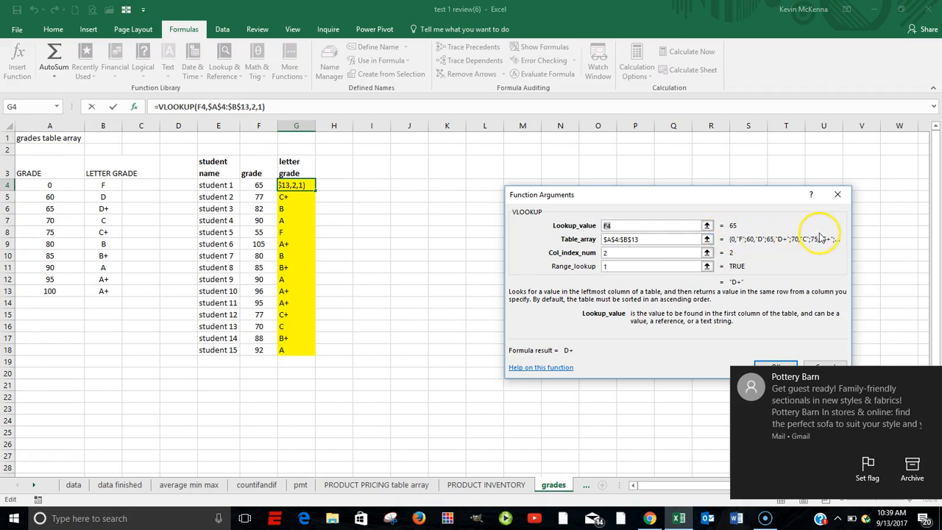
left_click(838, 195)
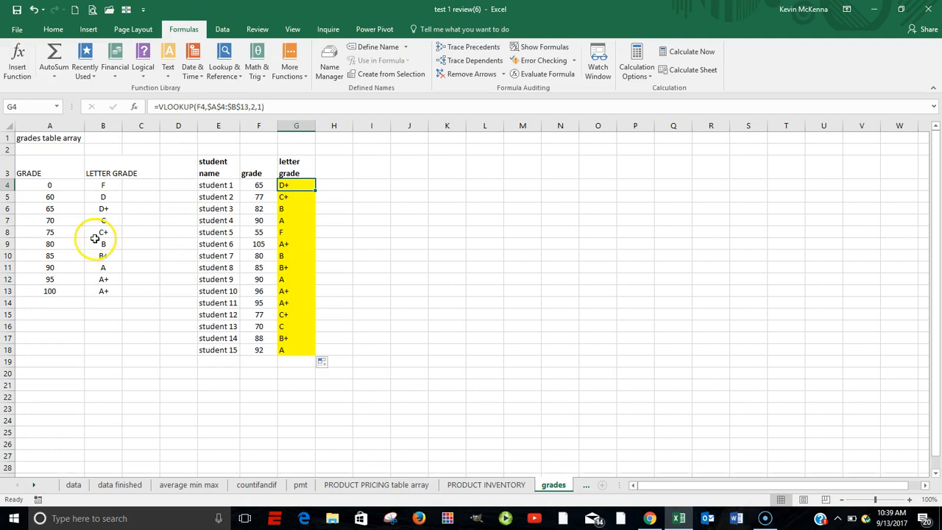
- Define a named range for the grades table A4:B13, using the instructor's first name as its name
left_click(37, 185)
left_click_drag(36, 185, 104, 291)
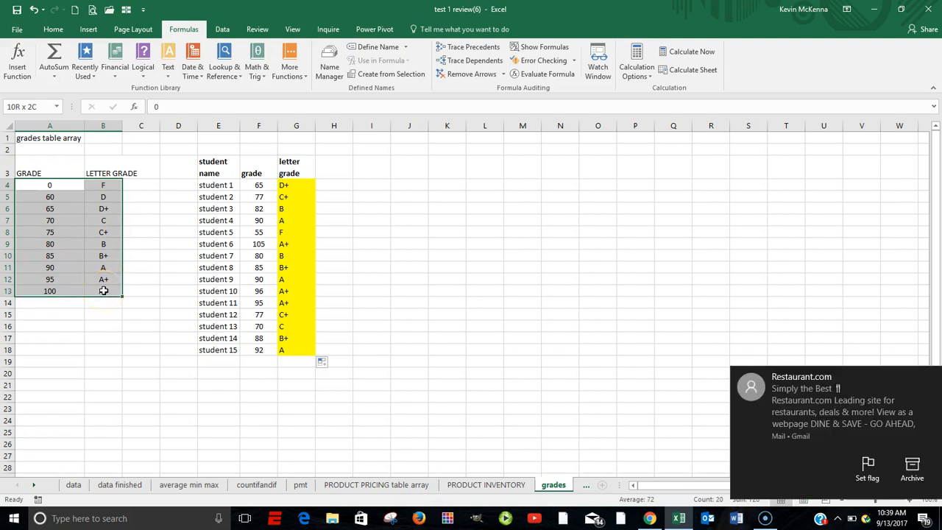
left_click_drag(104, 290, 102, 288)
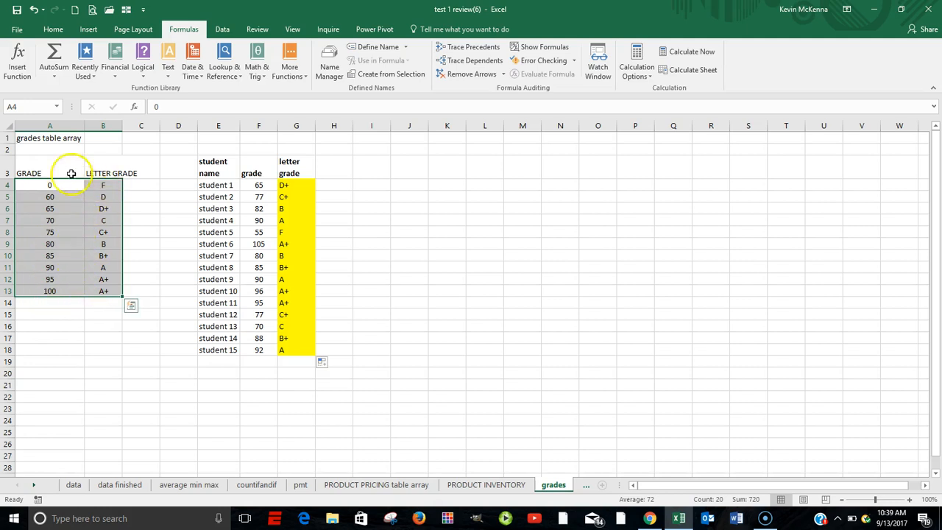
left_click(35, 107)
left_click(36, 106)
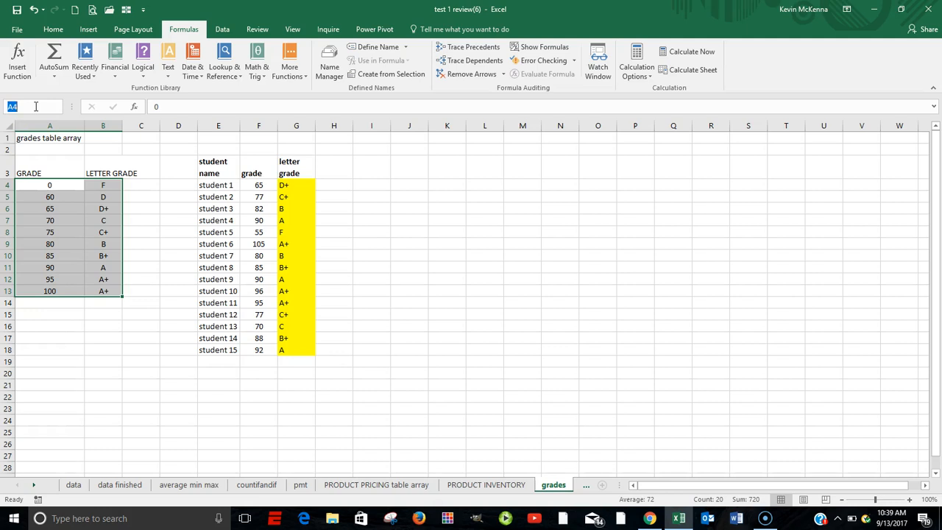
type("kevin")
key("Return")
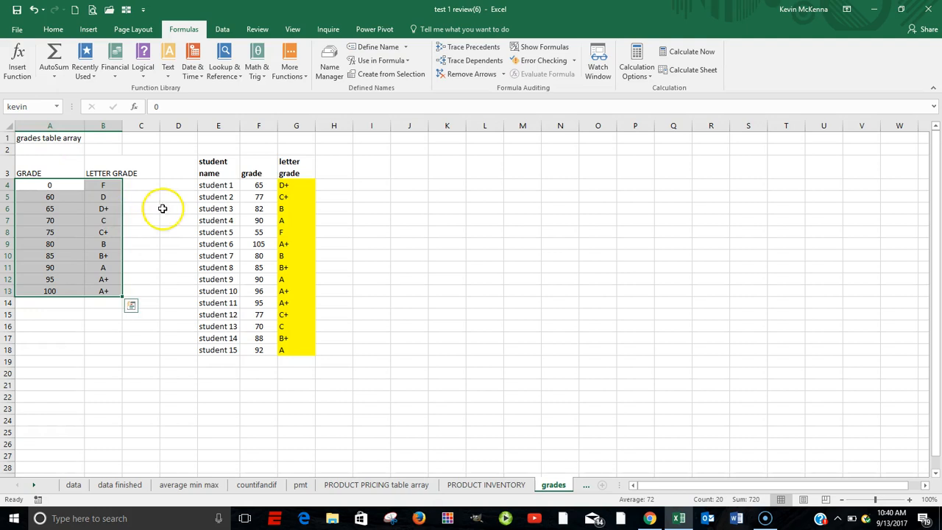
- Go to the newly named range from an empty cell to check that it selects the grades table
left_click(146, 186)
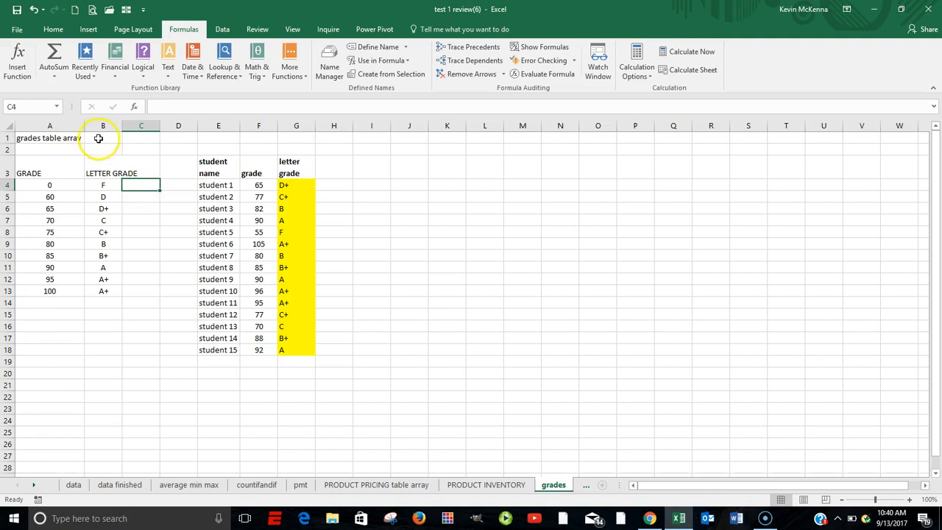
left_click(58, 107)
left_click(51, 123)
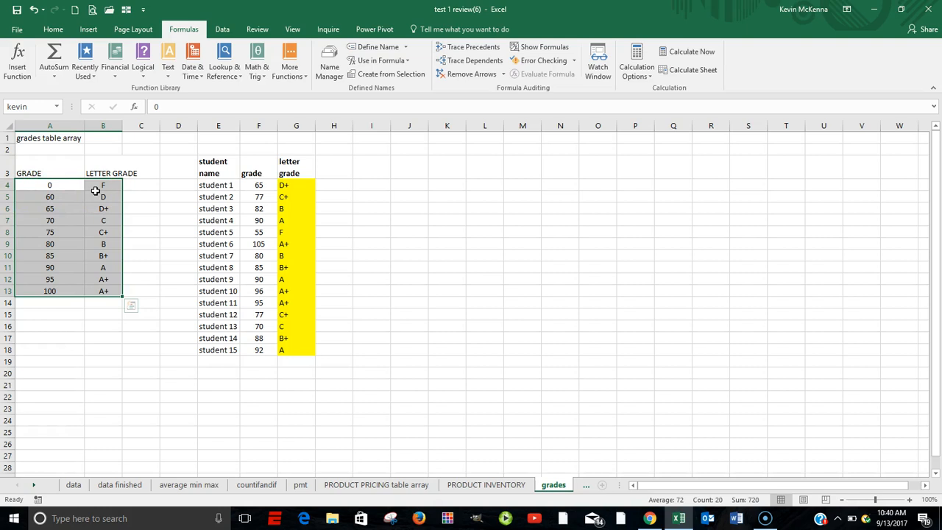
- Clear the table array argument from the VLOOKUP in G4 and enter the formula without it
left_click(285, 187)
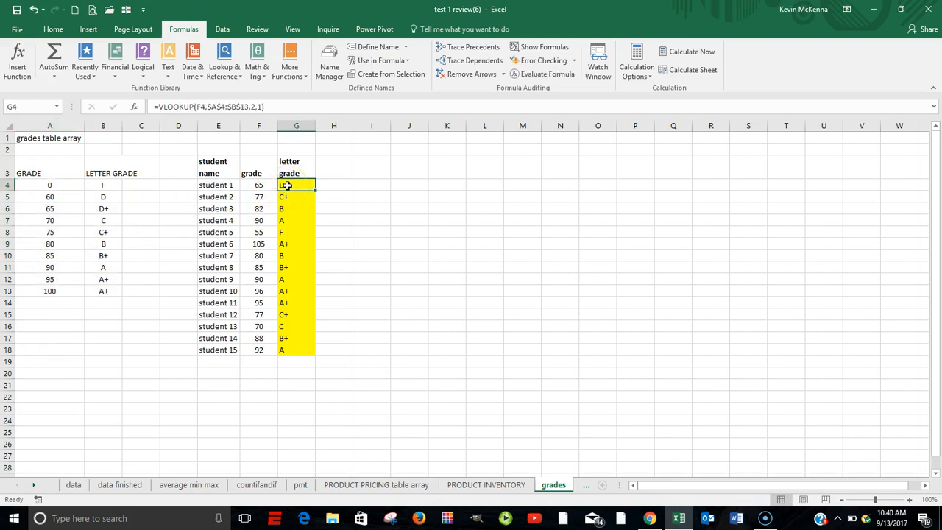
left_click(134, 107)
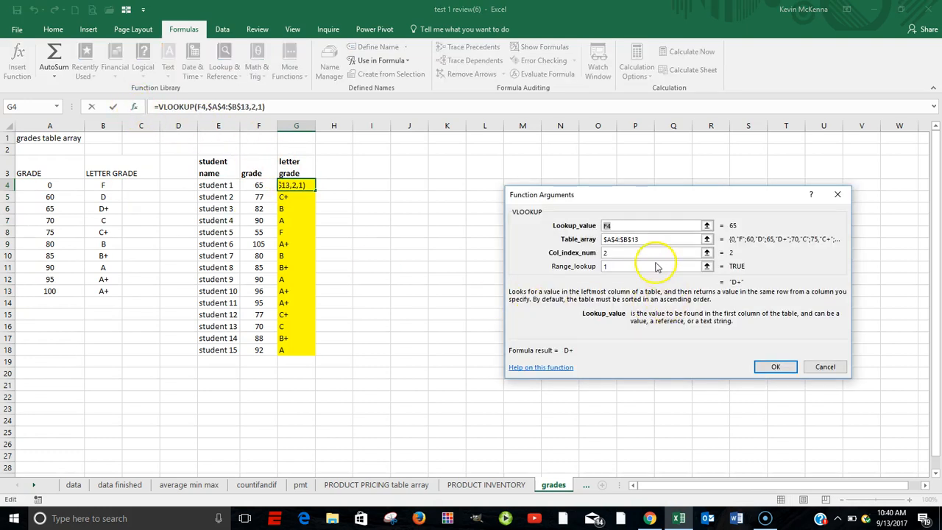
left_click_drag(647, 239, 589, 243)
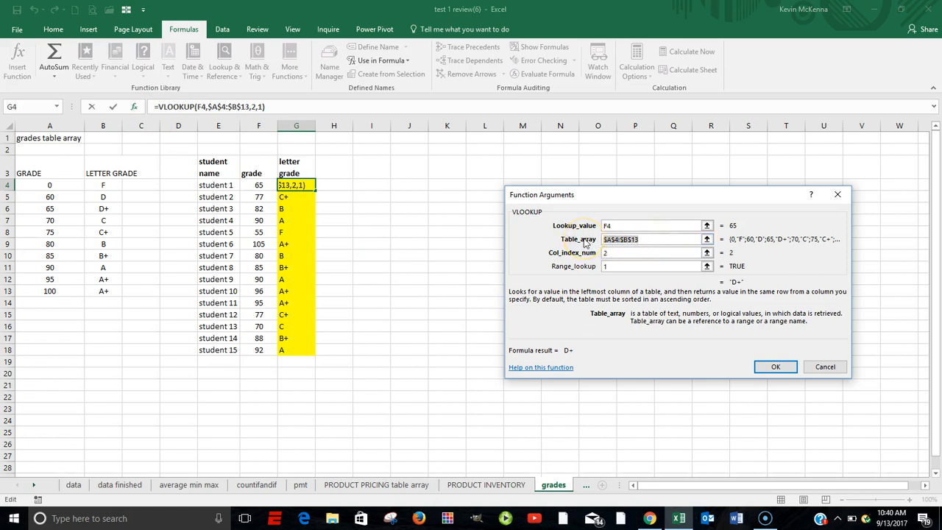
key("Delete")
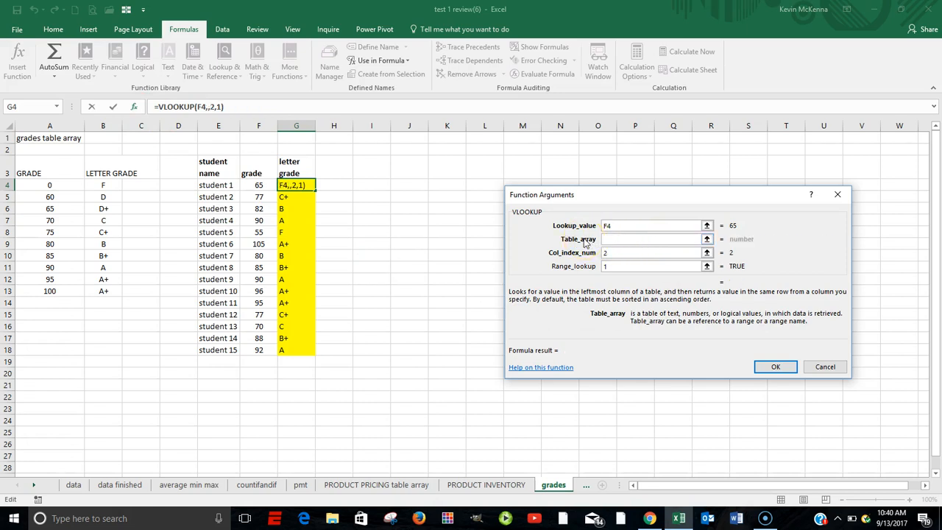
left_click(776, 367)
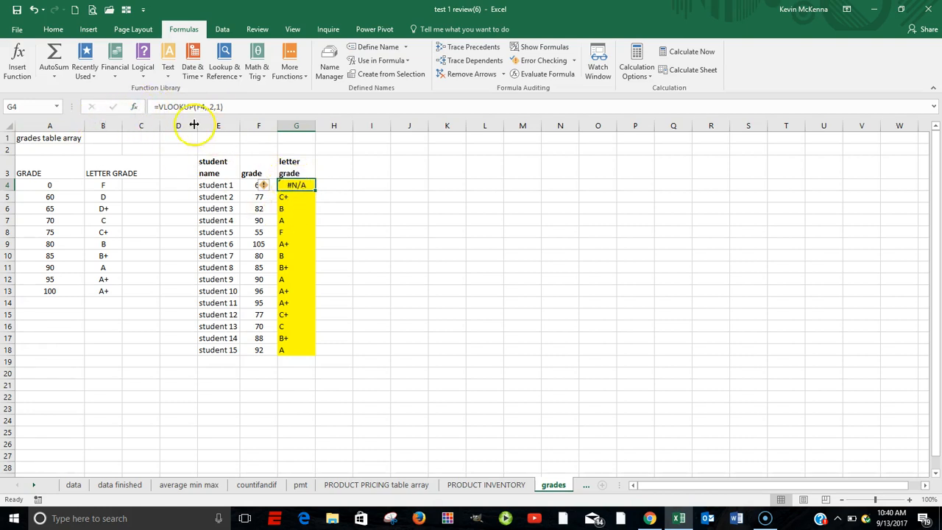
- Paste the named grades table range as the table array of G4's VLOOKUP, keeping column index 2 and range lookup 1
left_click(135, 107)
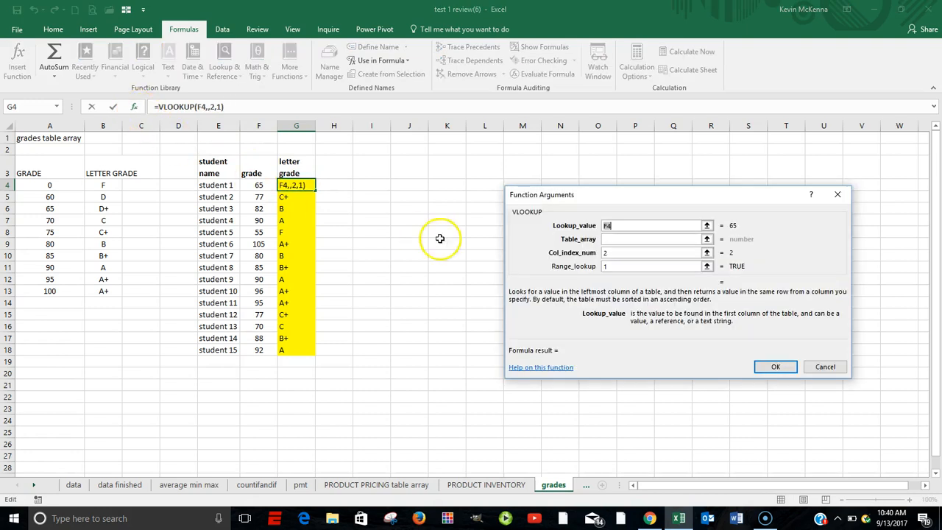
double_click(608, 225)
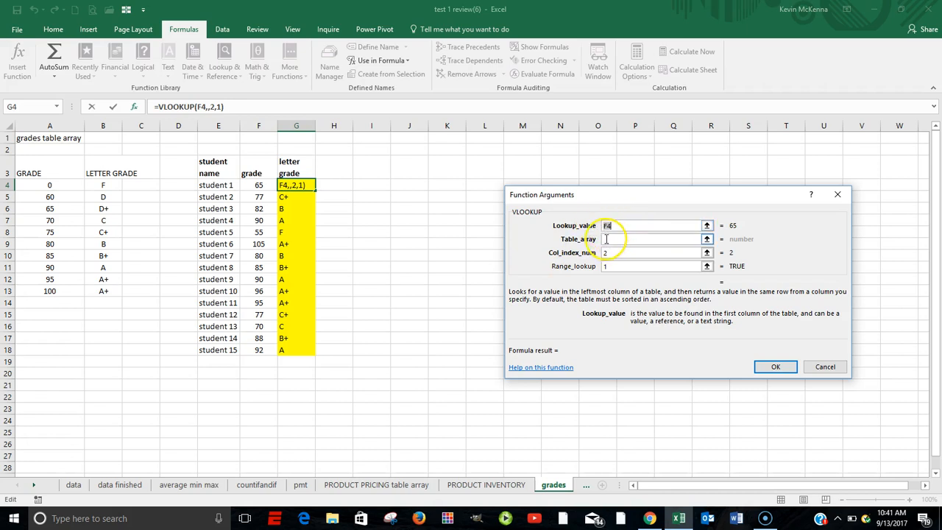
left_click(606, 240)
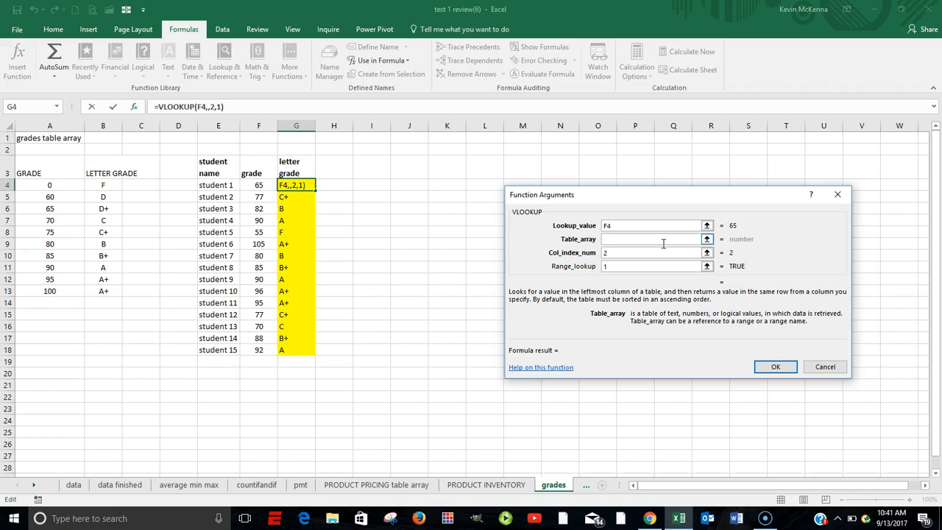
key("F3")
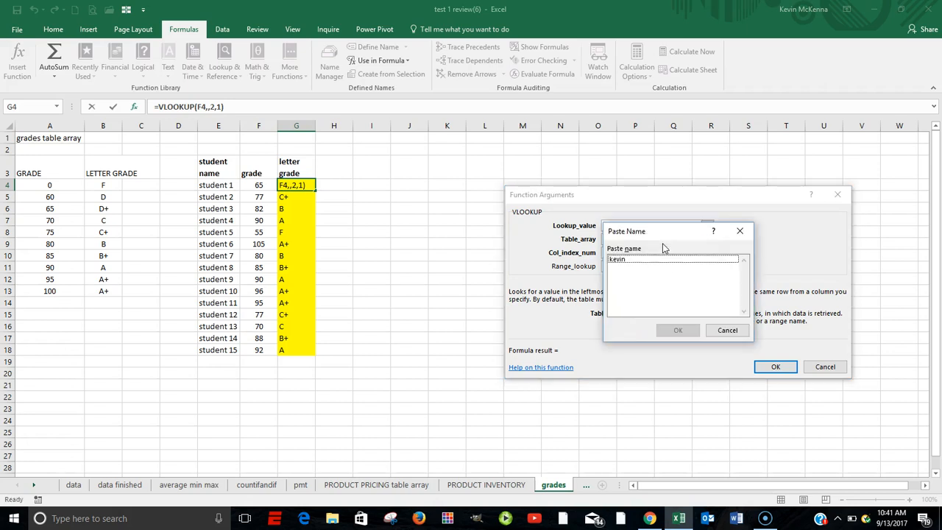
left_click(619, 263)
left_click(685, 334)
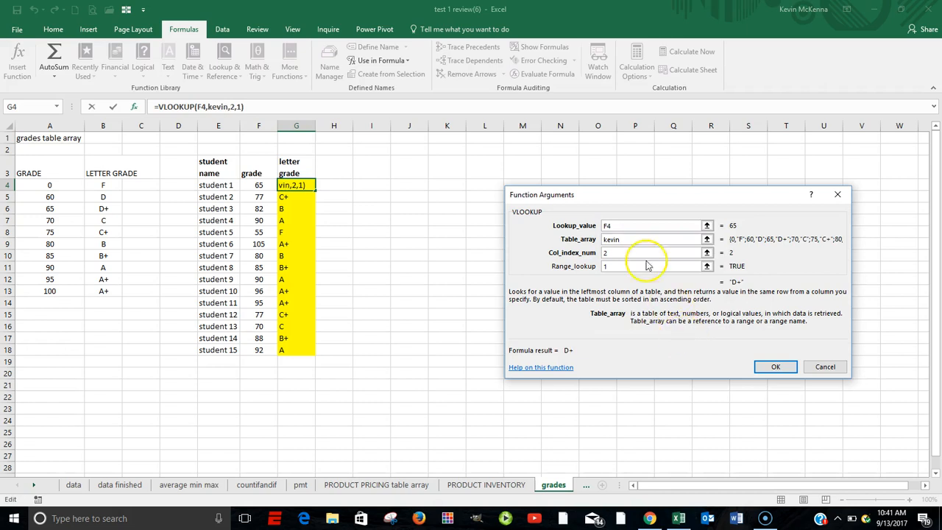
left_click(610, 266)
left_click(776, 366)
- Fill the named-range VLOOKUP from G4 down through G18 and check the formula in G18
left_click_drag(317, 192, 305, 351)
left_click(304, 350)
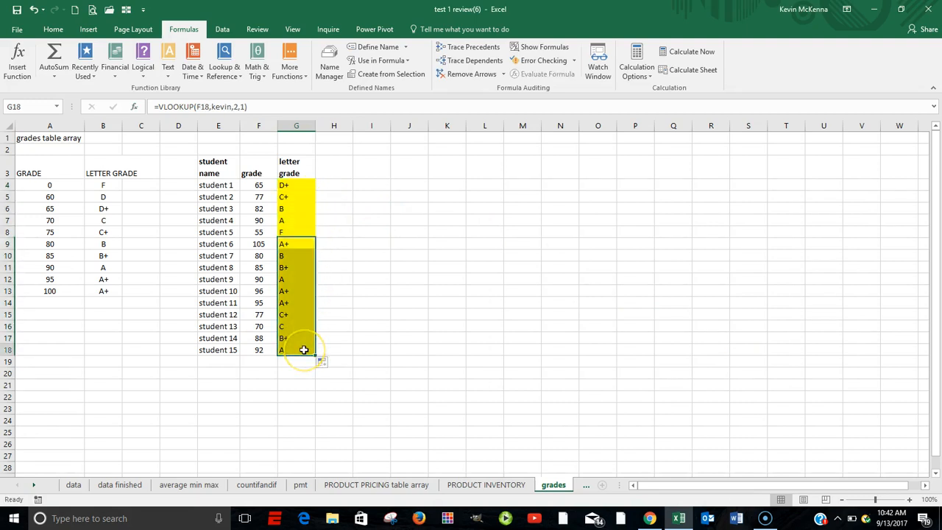
double_click(304, 350)
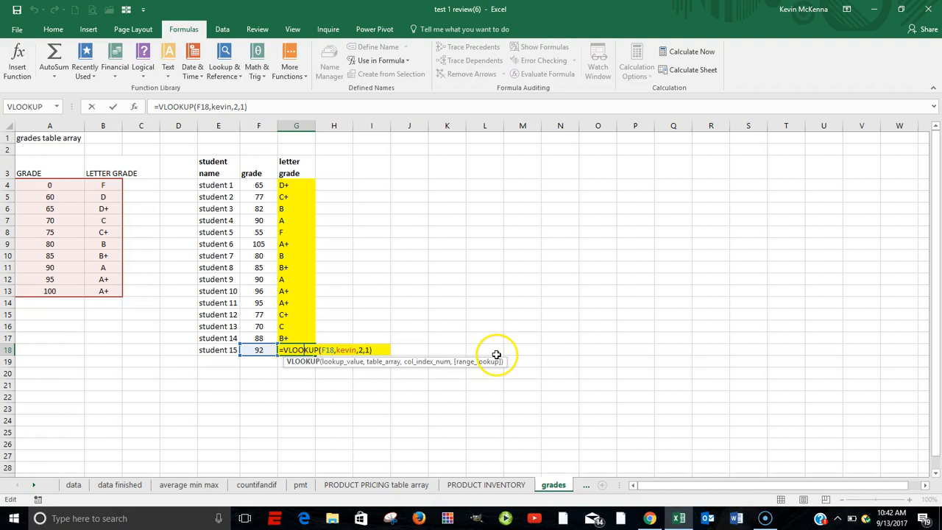
key("ctrl+Return")
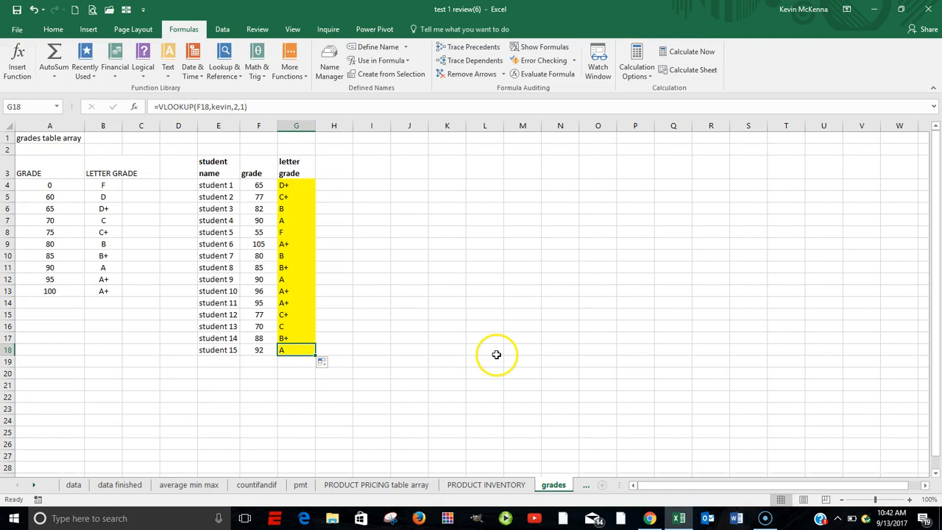